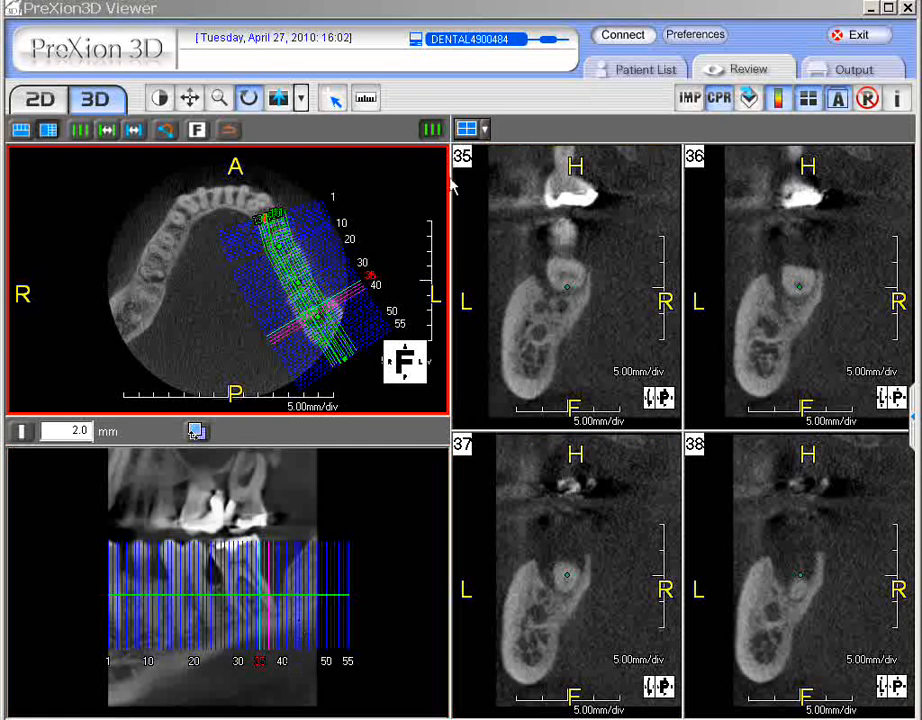
- Compare the views with slice lines hidden and shown, and examine the cross-sections around slices 34 to 39
{"action": "left_click", "coordinate": [433, 131]}
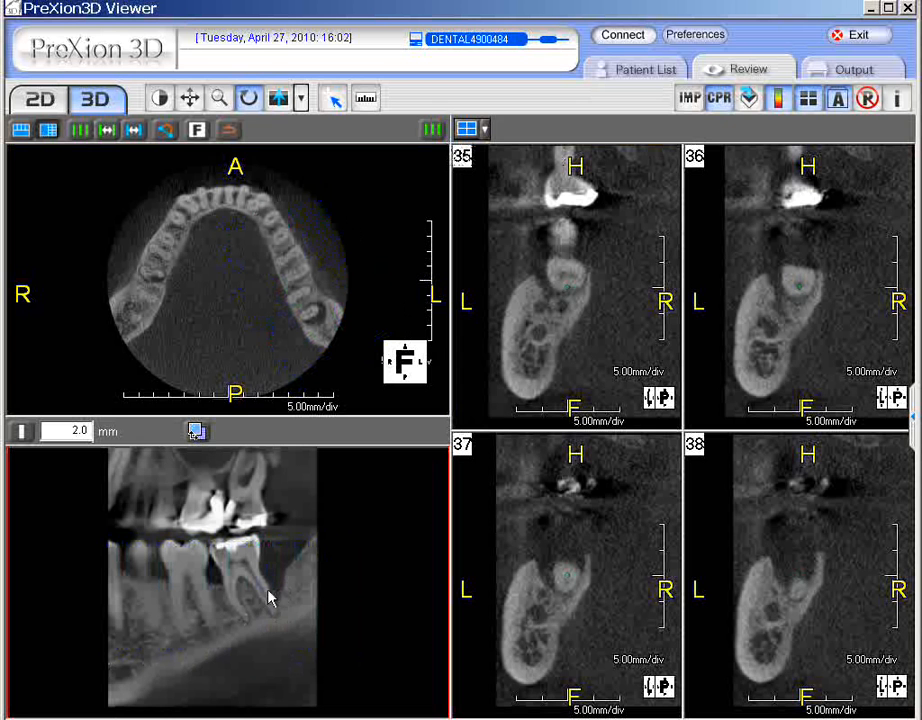
{"action": "left_click", "coordinate": [433, 131]}
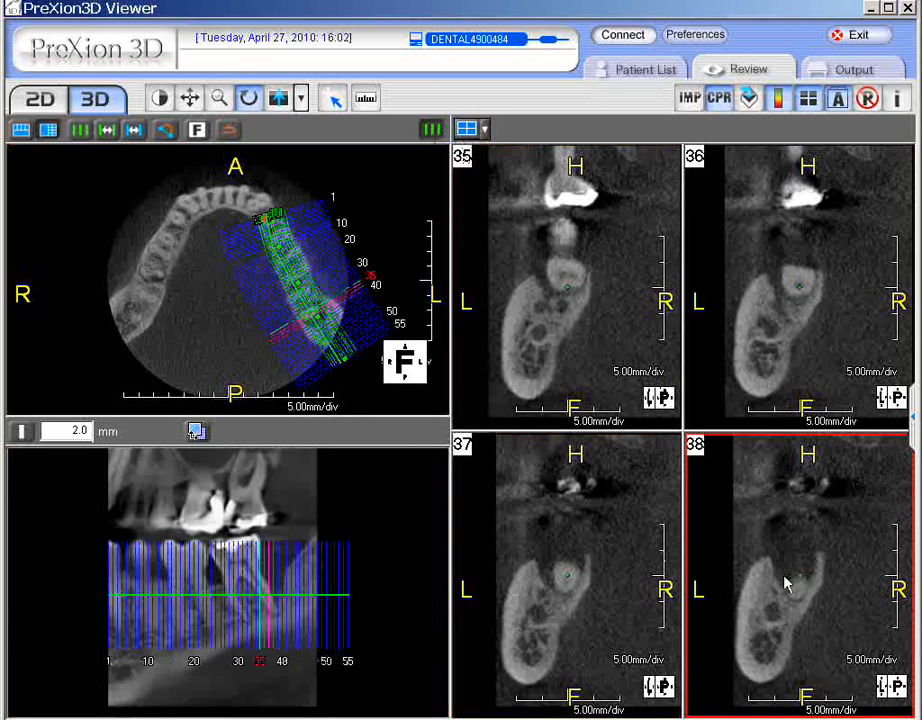
{"action": "scroll", "coordinate": [640, 585], "scroll_direction": "up", "scroll_amount": 1}
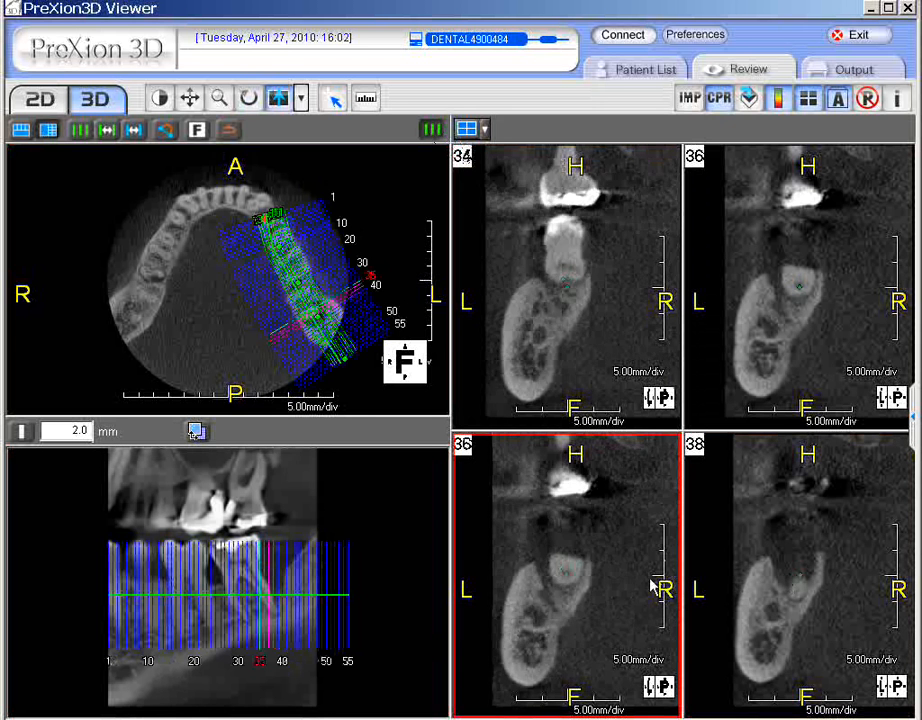
{"action": "scroll", "coordinate": [645, 588], "scroll_direction": "down", "scroll_amount": 2}
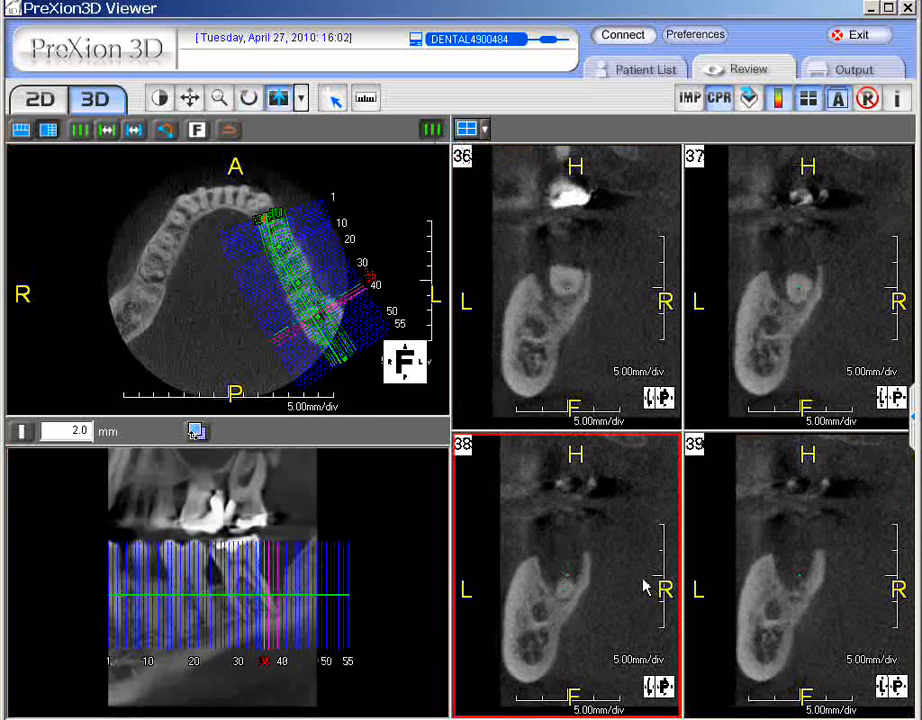
{"action": "scroll", "coordinate": [645, 588], "scroll_direction": "up", "scroll_amount": 1}
{"action": "scroll", "coordinate": [645, 588], "scroll_direction": "up", "scroll_amount": 1}
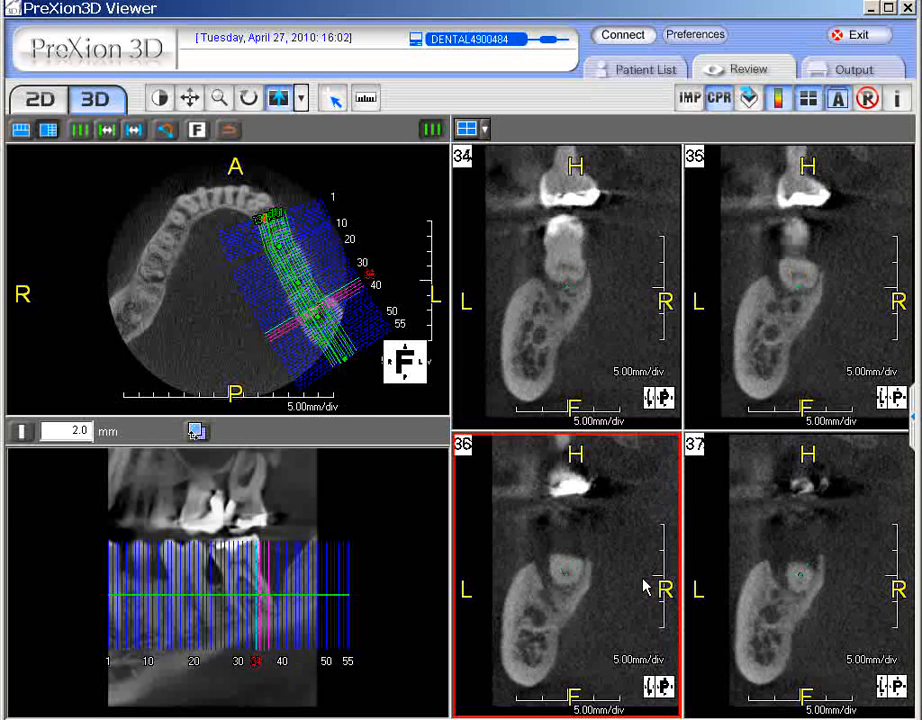
{"action": "scroll", "coordinate": [645, 588], "scroll_direction": "down", "scroll_amount": 1}
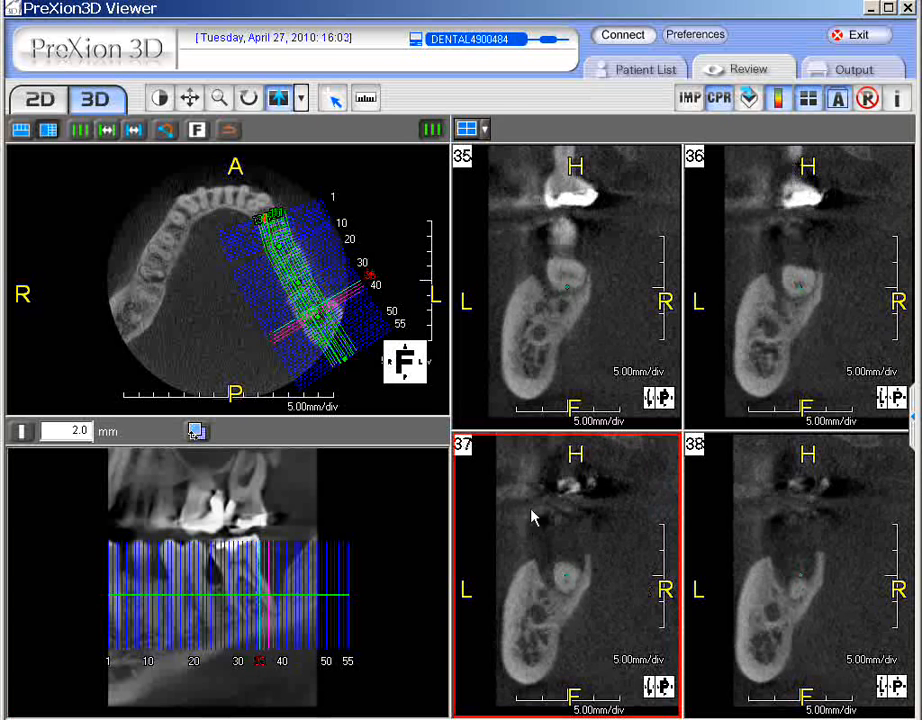
{"action": "right_click", "coordinate": [405, 510]}
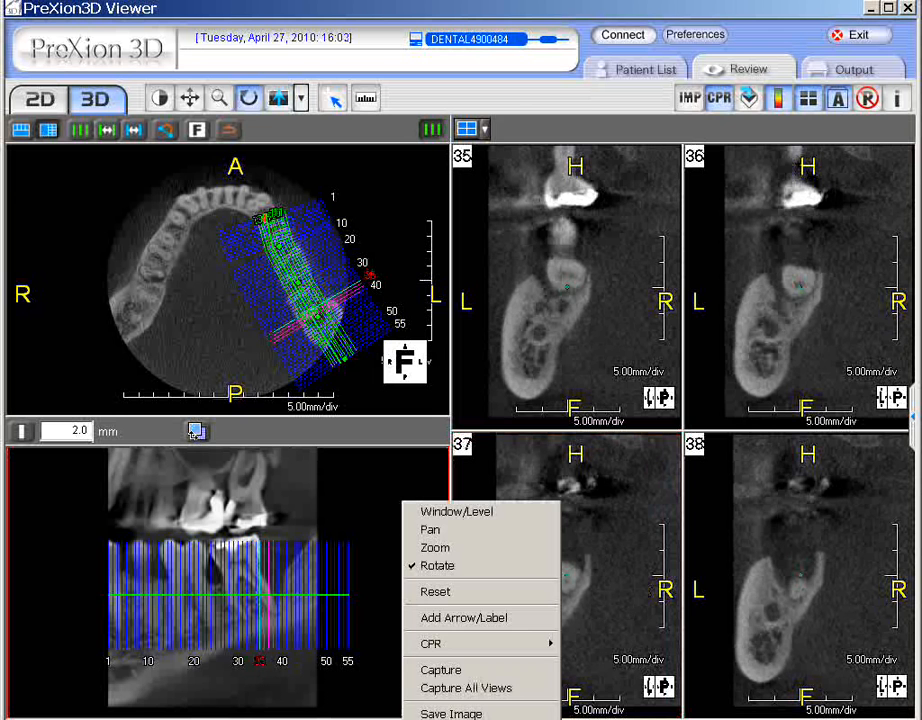
{"action": "left_click", "coordinate": [404, 466]}
{"action": "left_click", "coordinate": [745, 277]}
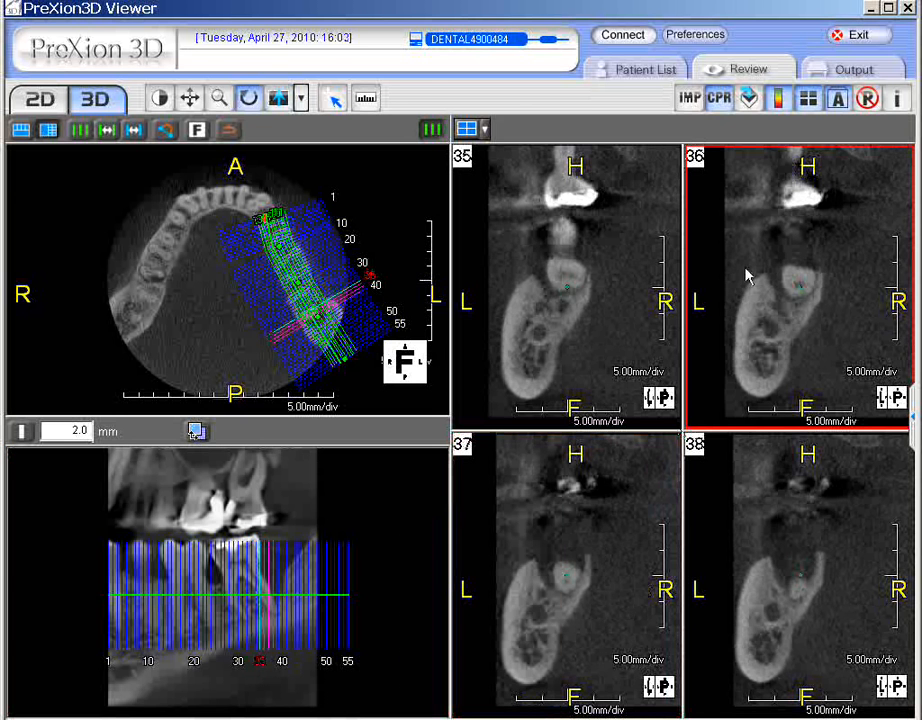
- Save the current CPR view as a scene named perio-defect
{"action": "left_click", "coordinate": [747, 99]}
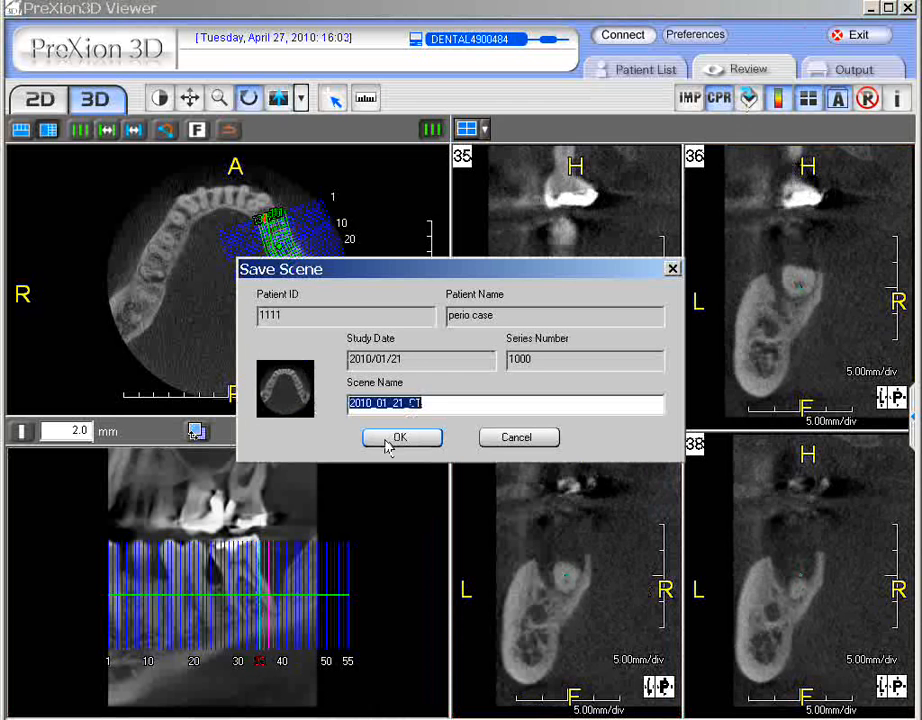
{"action": "key", "text": "BackSpace"}
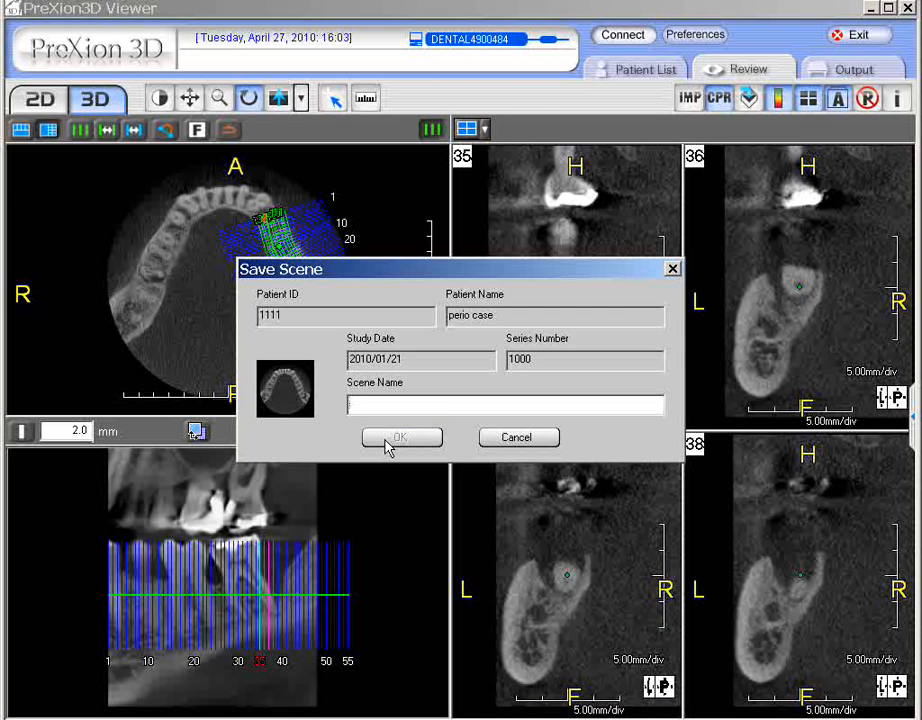
{"action": "type", "text": "perio-defect"}
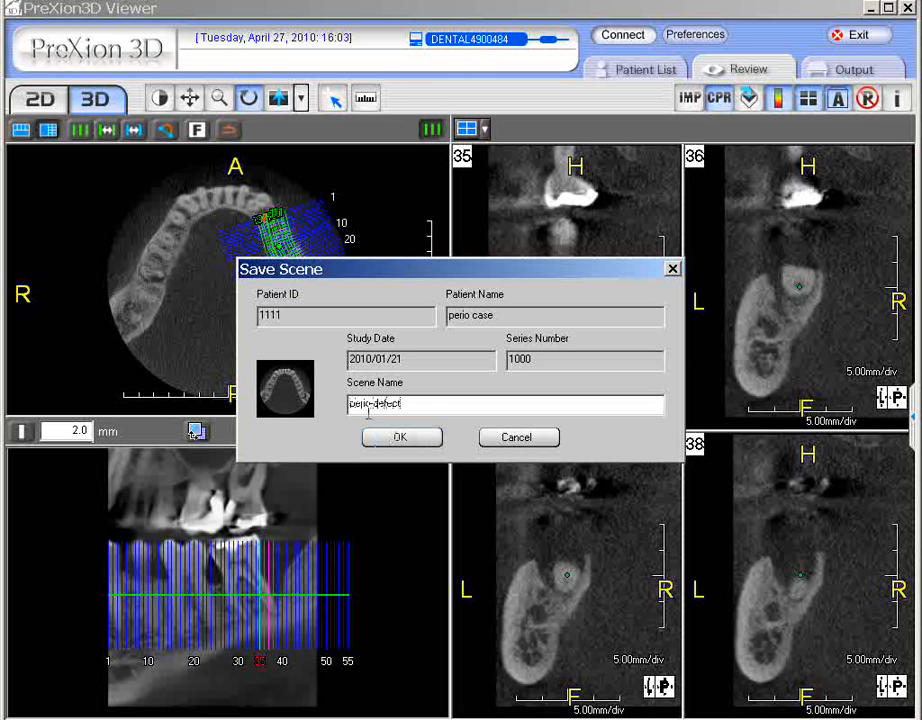
{"action": "left_click", "coordinate": [430, 445]}
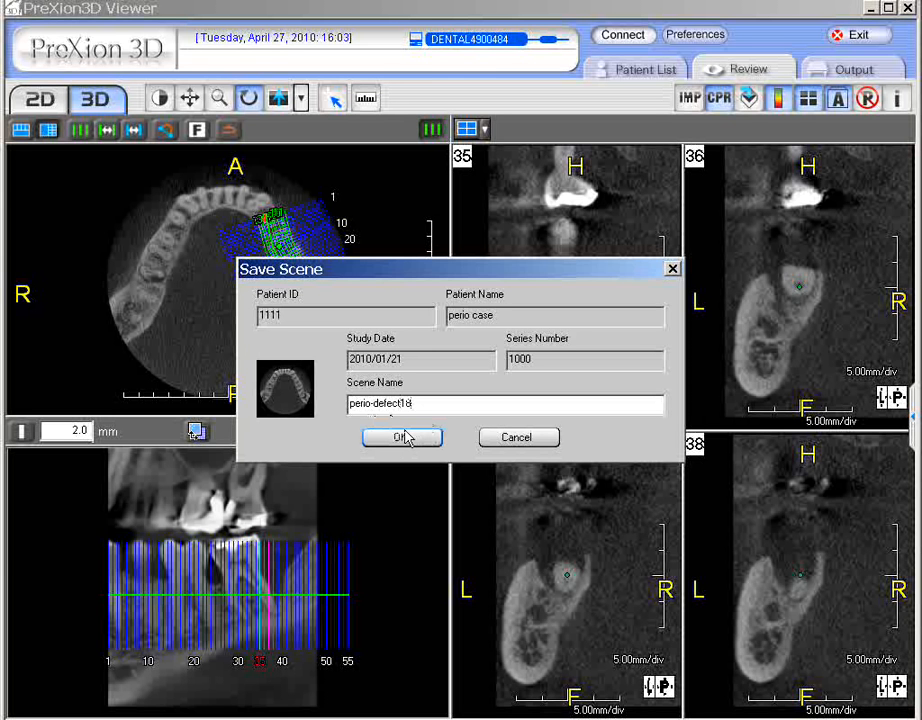
{"action": "key", "text": "BackSpace"}
{"action": "key", "text": "BackSpace"}
{"action": "left_click", "coordinate": [404, 437]}
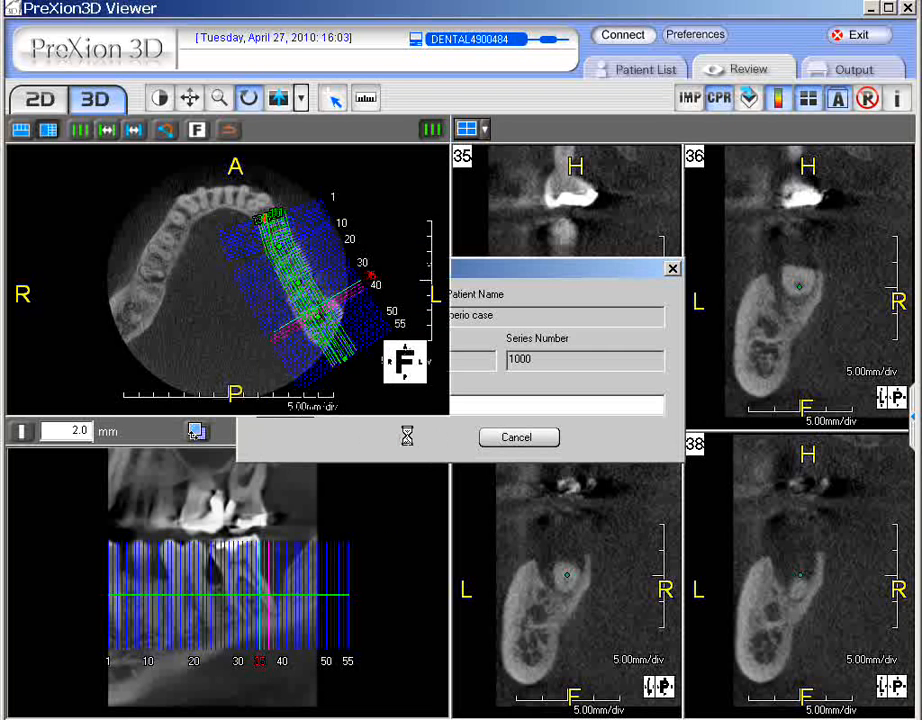
- Open the patient list, select the perio case study and preview its saved perio-defect scene
{"action": "left_click", "coordinate": [458, 716]}
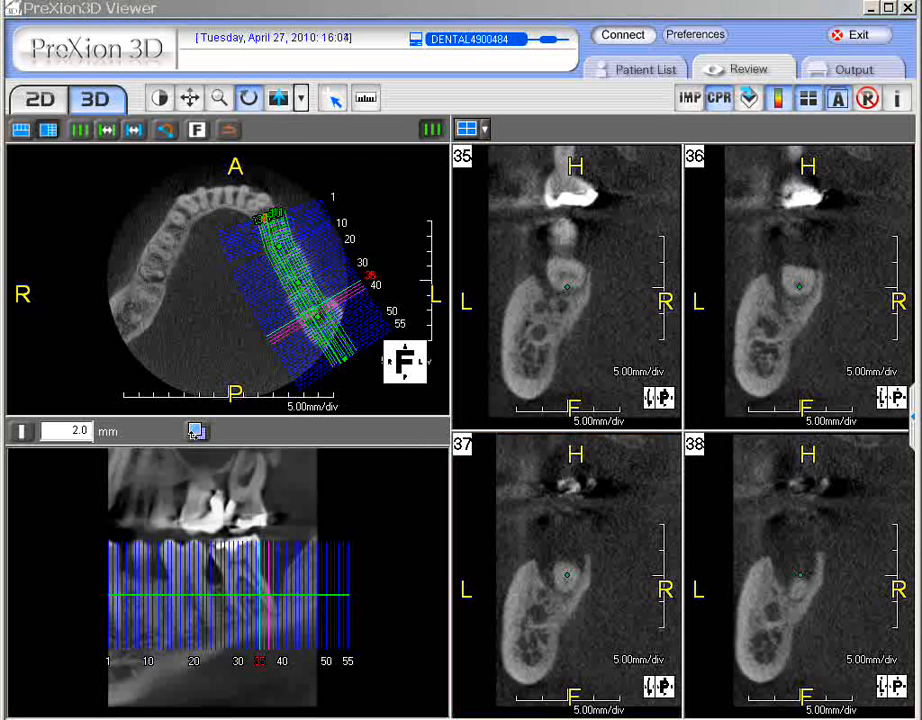
{"action": "left_click", "coordinate": [724, 354]}
{"action": "left_click", "coordinate": [645, 70]}
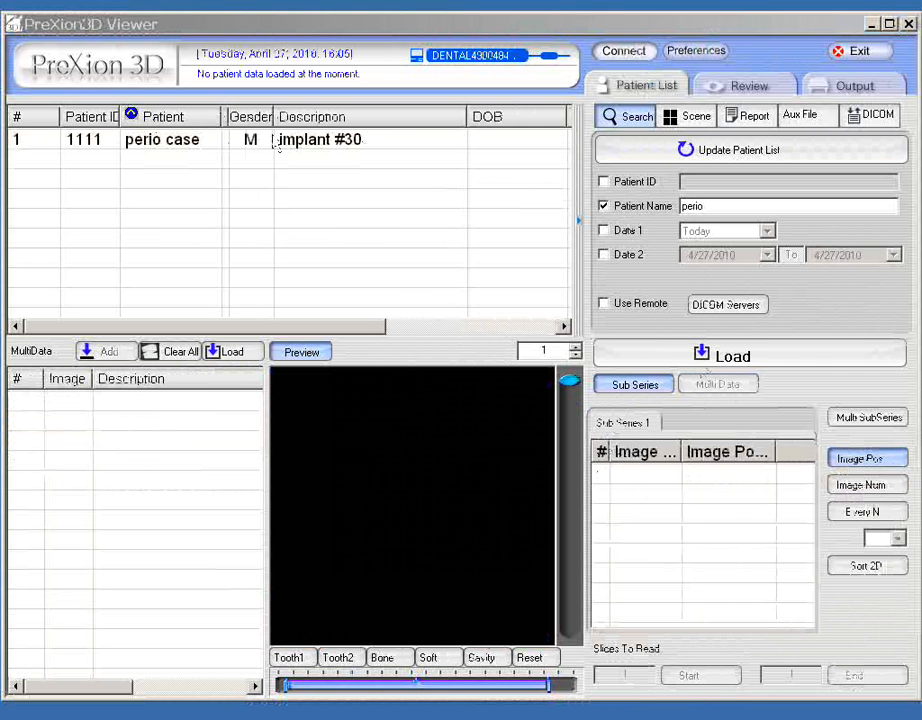
{"action": "left_click", "coordinate": [197, 145]}
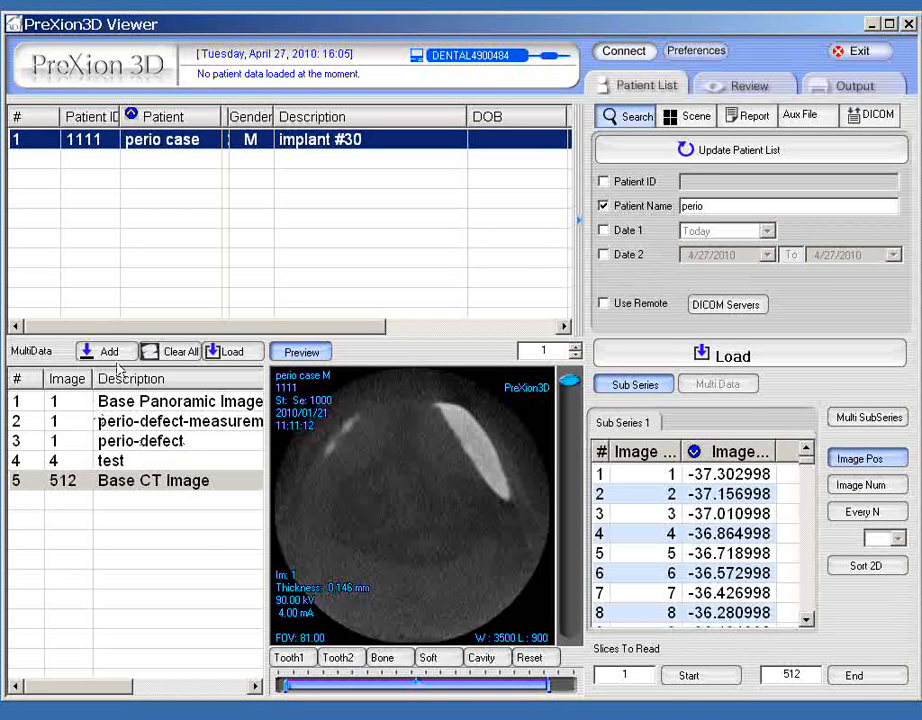
{"action": "left_click", "coordinate": [176, 446]}
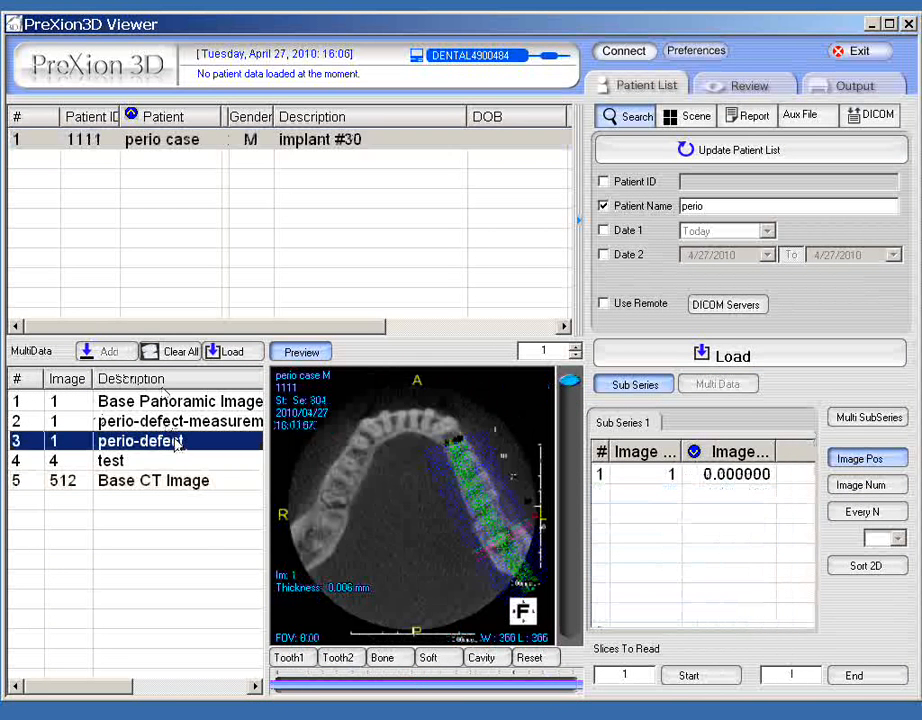
{"action": "left_click", "coordinate": [709, 127]}
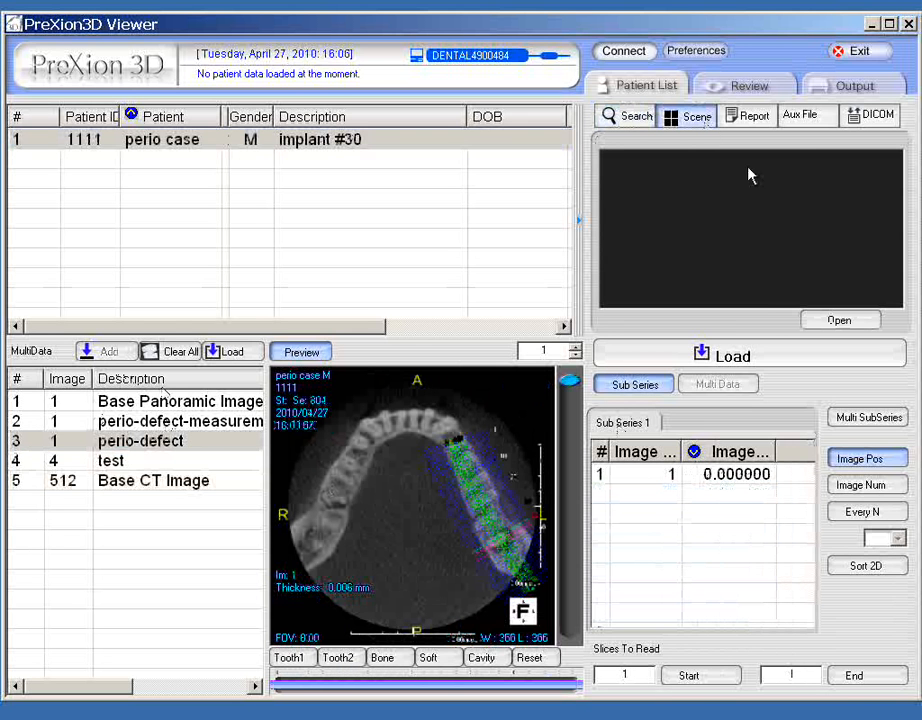
{"action": "left_click", "coordinate": [634, 116]}
{"action": "left_click", "coordinate": [700, 120]}
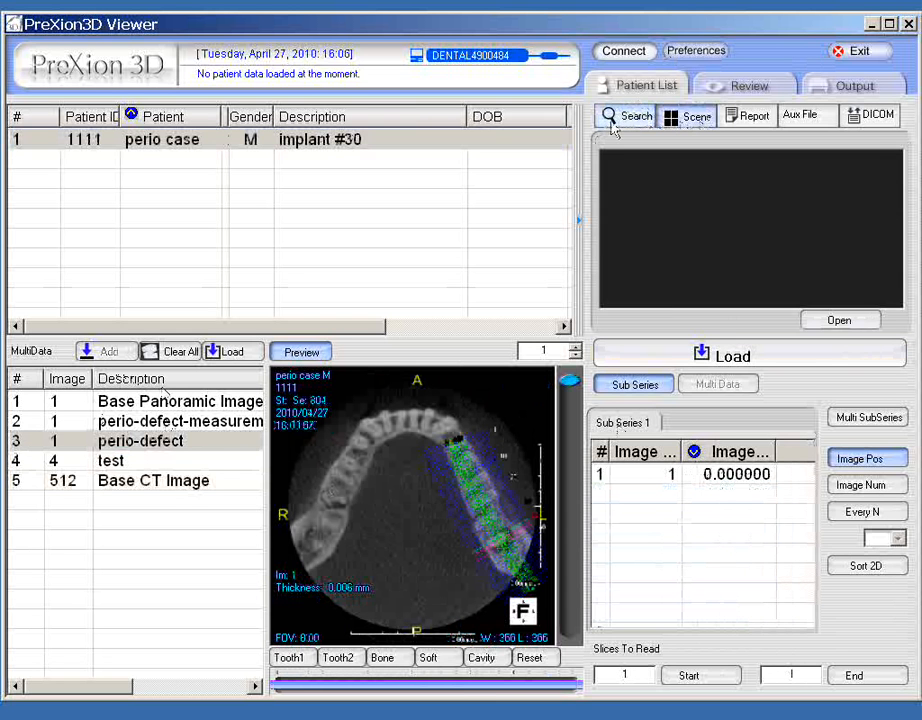
{"action": "left_click", "coordinate": [632, 116]}
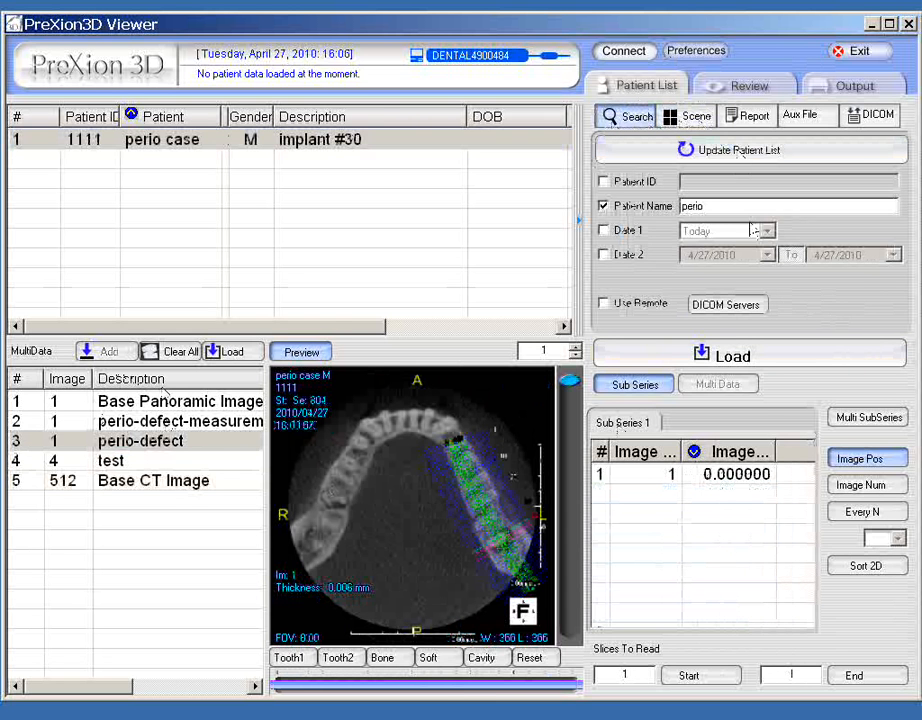
- Load the saved perio-defect scene for review
{"action": "left_click", "coordinate": [180, 449]}
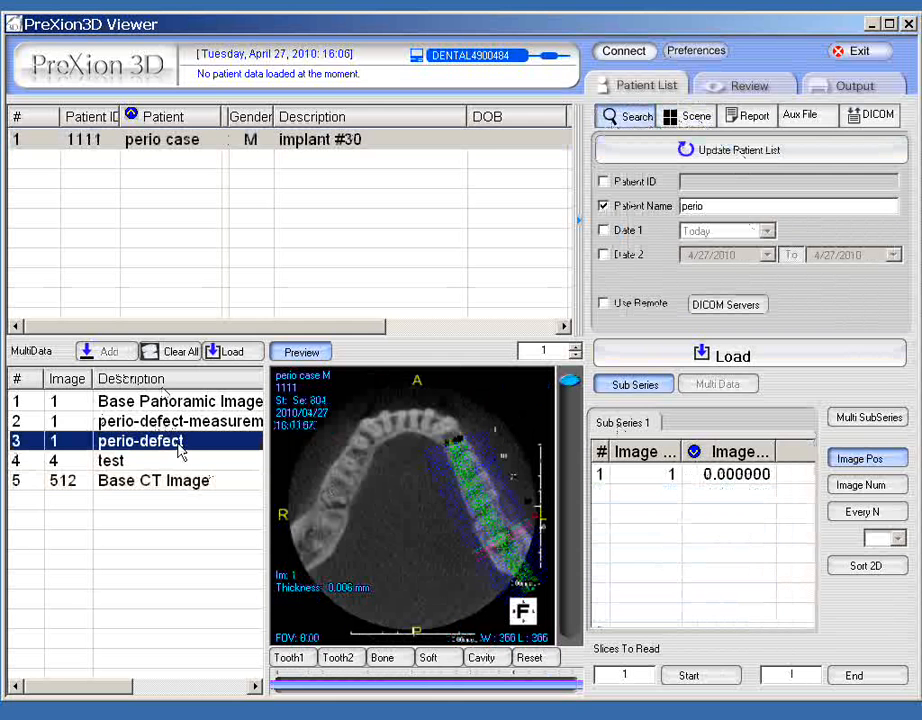
{"action": "left_click", "coordinate": [238, 354]}
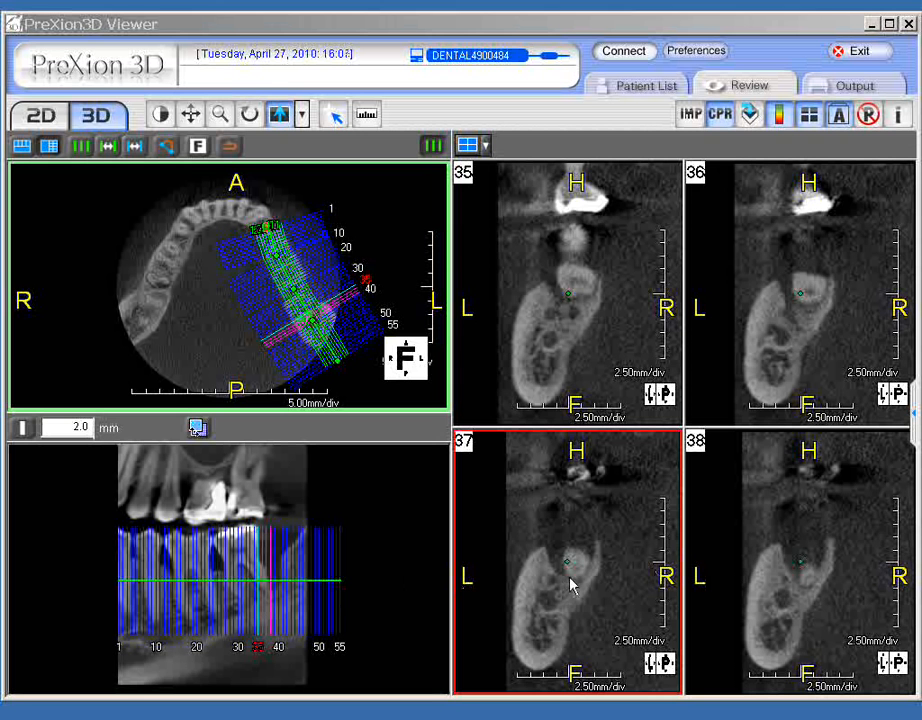
- Examine the reloaded scene's cross-sections around slices 33 to 39, enlarging them slightly
{"action": "scroll", "coordinate": [546, 587], "scroll_direction": "down", "scroll_amount": 1}
{"action": "scroll", "coordinate": [546, 587], "scroll_direction": "up", "scroll_amount": 2}
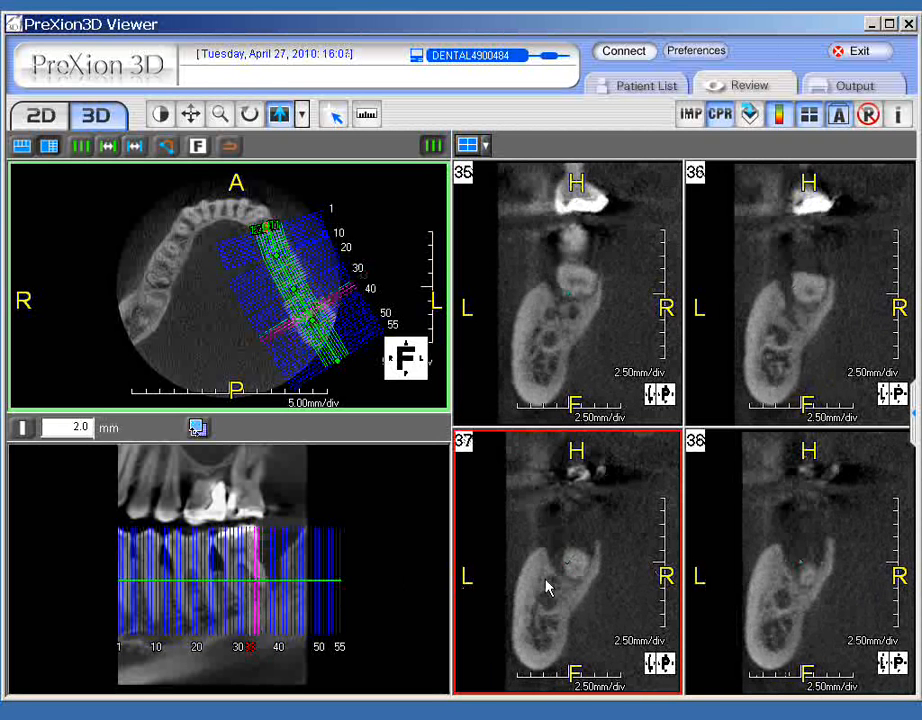
{"action": "scroll", "coordinate": [546, 587], "scroll_direction": "down", "scroll_amount": 3}
{"action": "scroll", "coordinate": [546, 587], "scroll_direction": "up", "scroll_amount": 2}
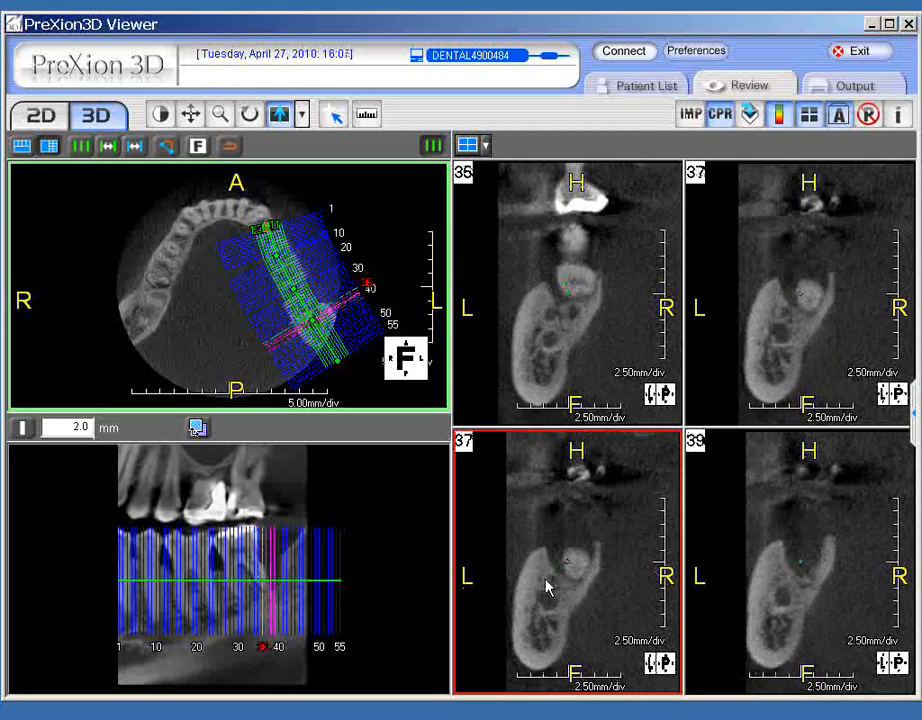
{"action": "scroll", "coordinate": [546, 587], "scroll_direction": "up", "scroll_amount": 2}
{"action": "scroll", "coordinate": [546, 587], "scroll_direction": "down", "scroll_amount": 1}
{"action": "right_click_drag", "start_coordinate": [546, 580], "coordinate": [554, 576]}
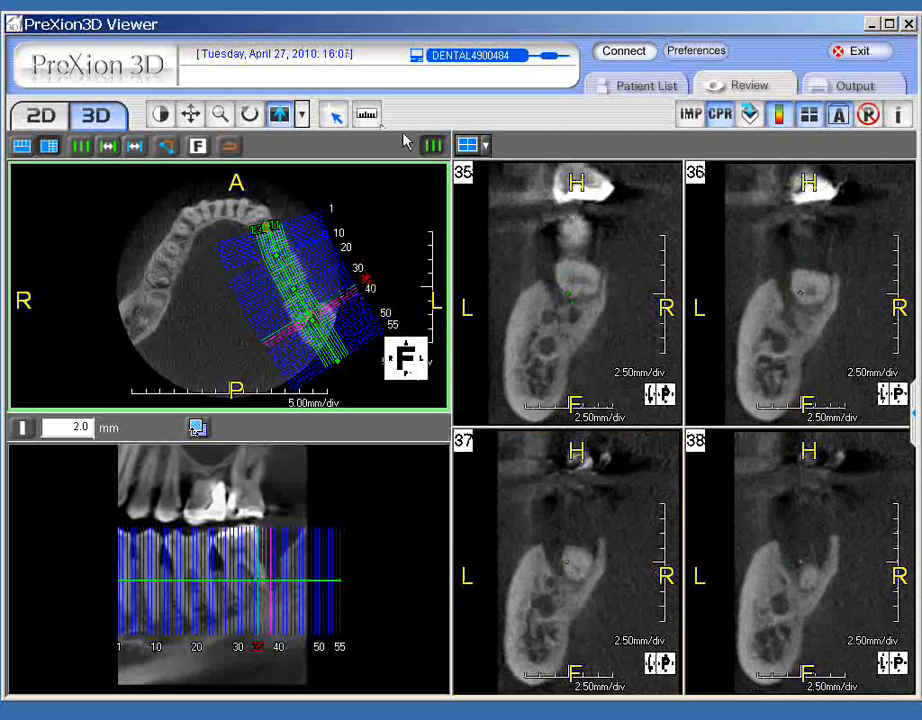
- Hide the slice lines and measure the length of the bone defect's sloping wall in cross-section 37
{"action": "left_click", "coordinate": [432, 146]}
{"action": "left_click", "coordinate": [366, 114]}
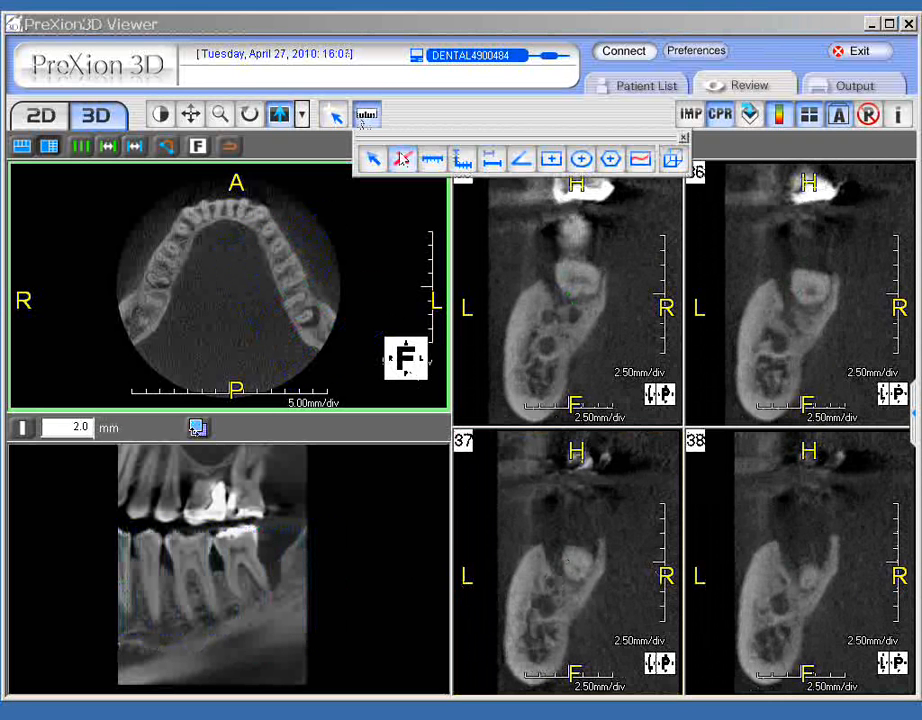
{"action": "left_click", "coordinate": [431, 160]}
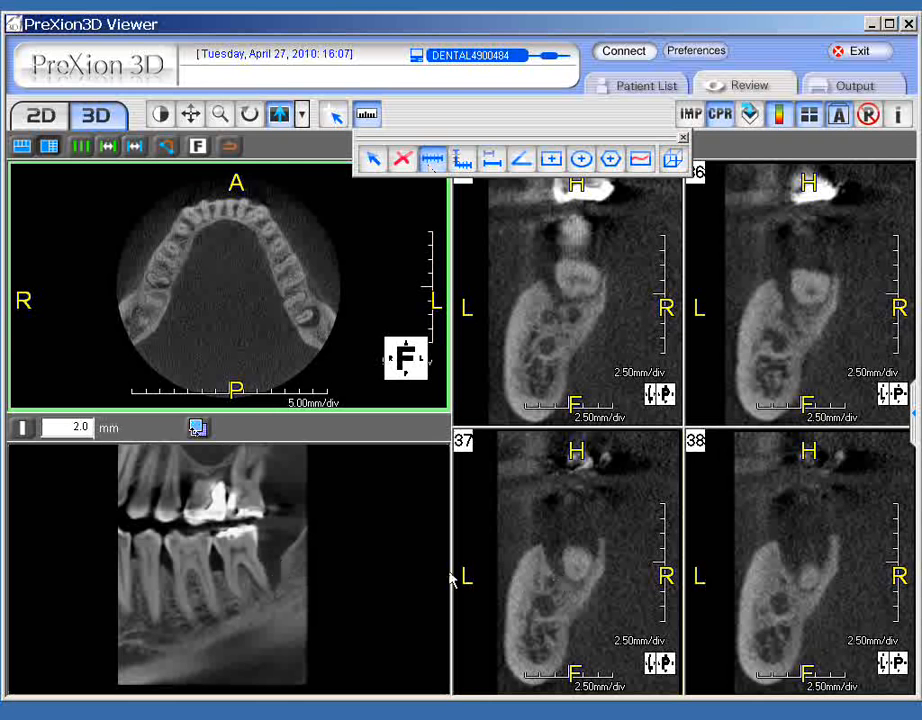
{"action": "left_click_drag", "start_coordinate": [545, 548], "coordinate": [561, 576]}
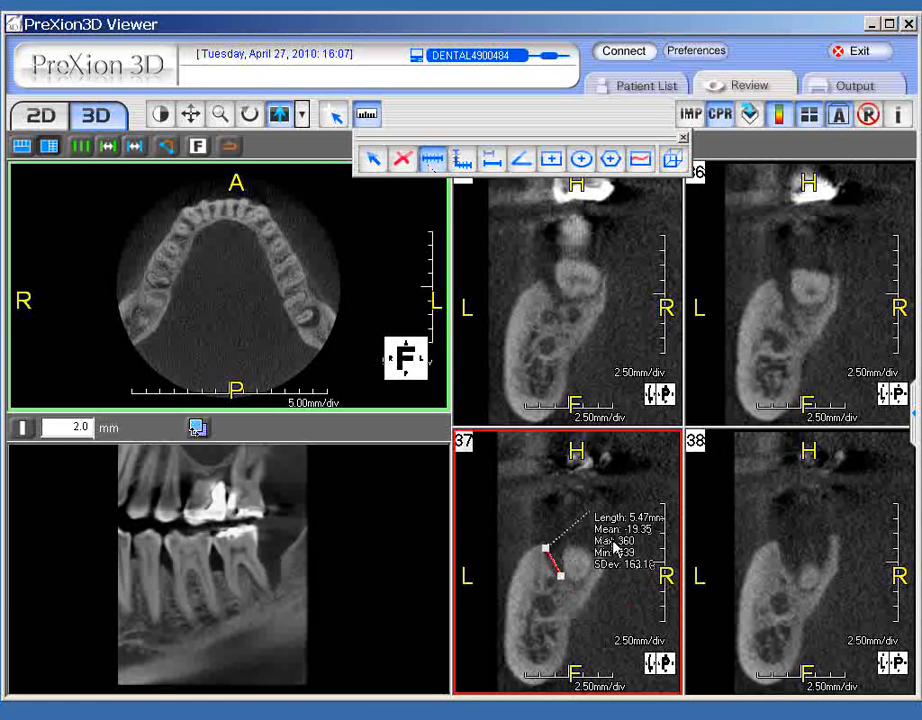
- Delete the length measurement in cross-section 37 and return to the selection pointer
{"action": "right_click", "coordinate": [609, 545]}
{"action": "left_click", "coordinate": [622, 557]}
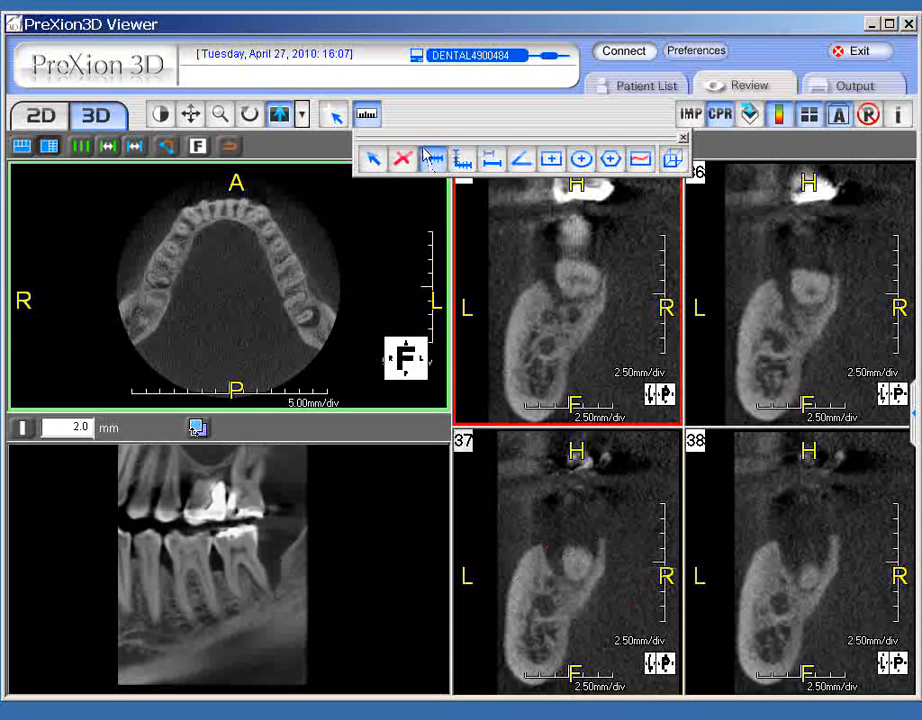
{"action": "left_click", "coordinate": [372, 157]}
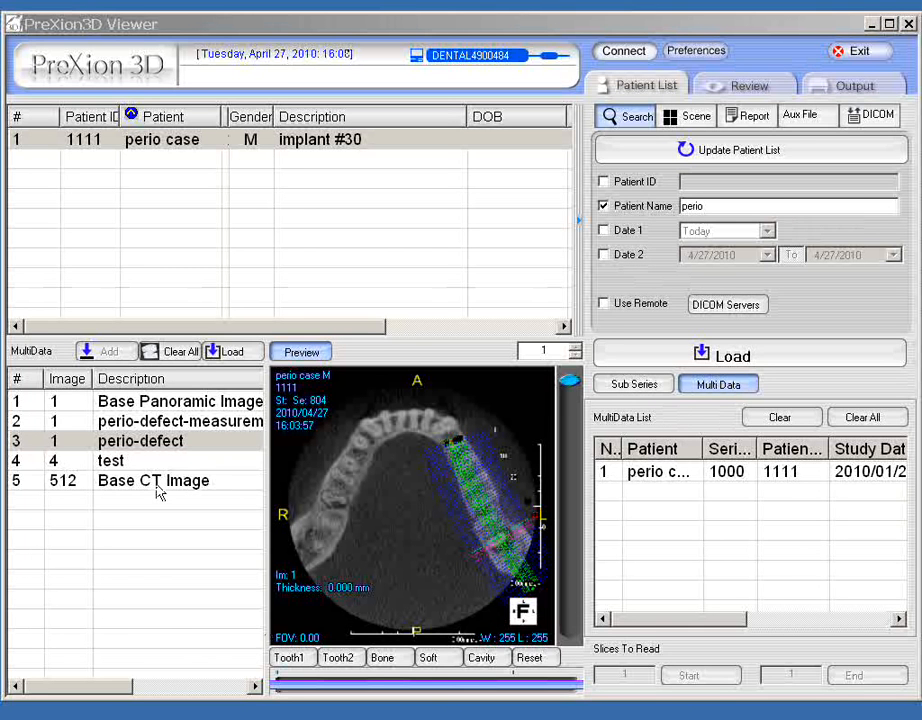
- Try selecting adjacent entries in the perio case image list as ranges starting from perio-defect
{"action": "left_click", "coordinate": [157, 481], "text": "shift"}
{"action": "left_click", "coordinate": [160, 422], "text": "shift"}
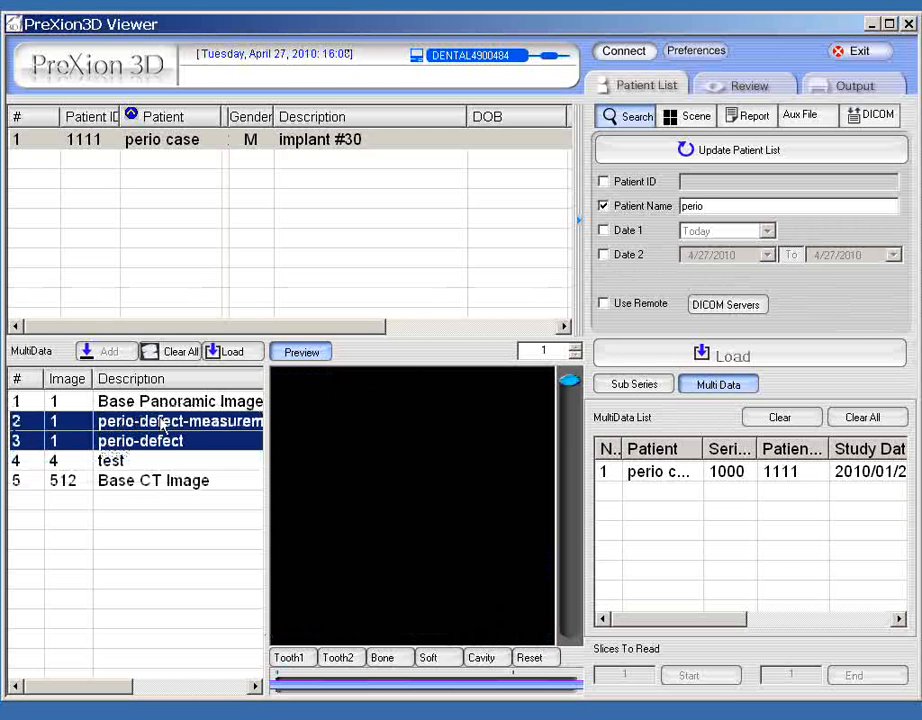
{"action": "left_click", "coordinate": [165, 401], "text": "shift"}
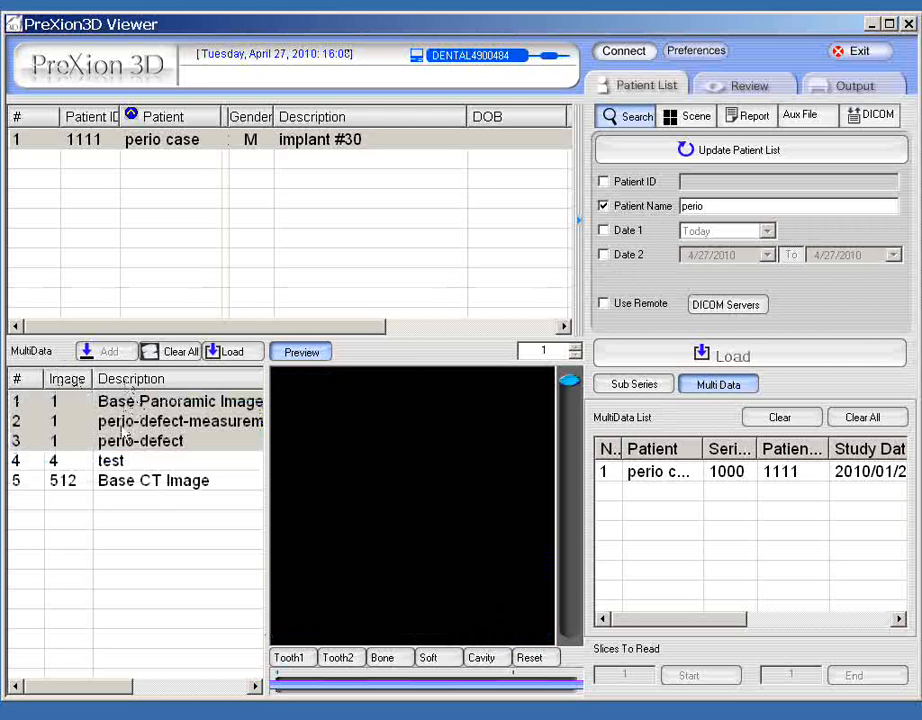
{"action": "left_click", "coordinate": [145, 469], "text": "shift"}
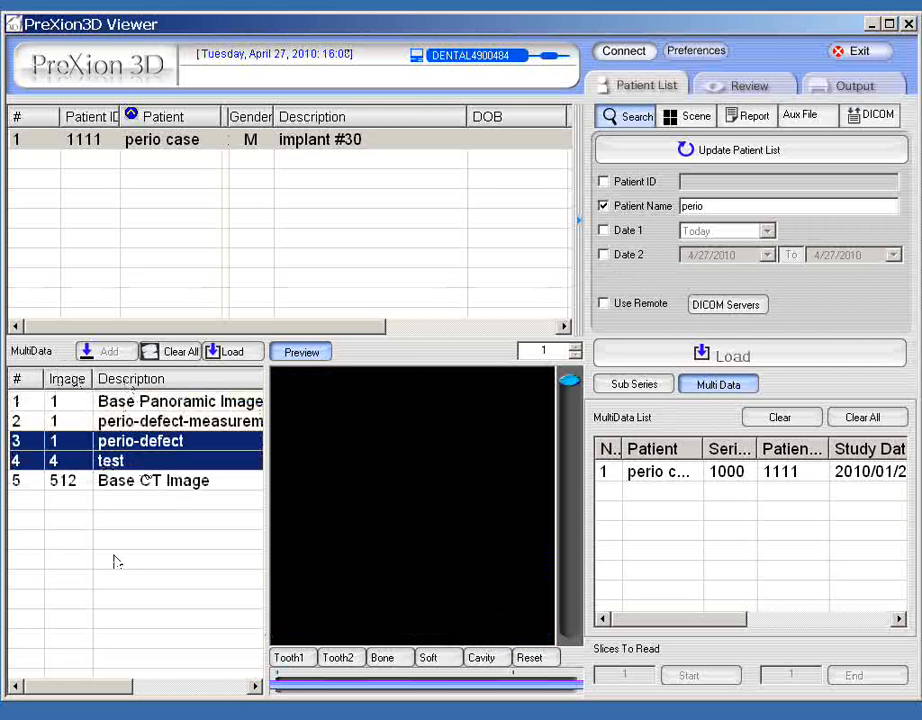
- Select all five image sets of the perio case individually, starting with Base CT Image, and view their series management options
{"action": "left_click", "coordinate": [178, 484]}
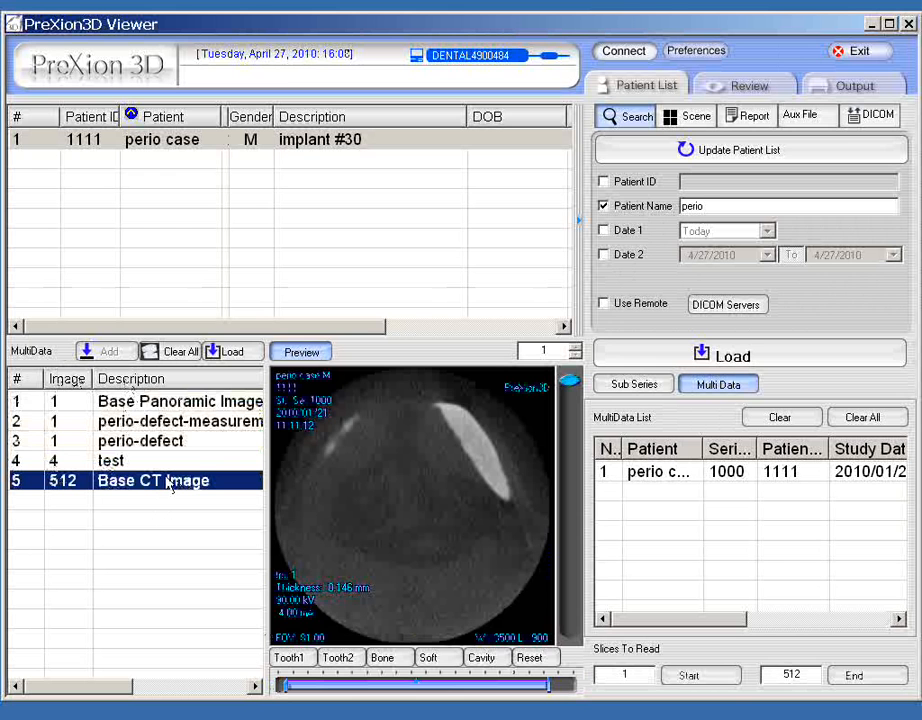
{"action": "left_click", "coordinate": [154, 401], "text": "ctrl"}
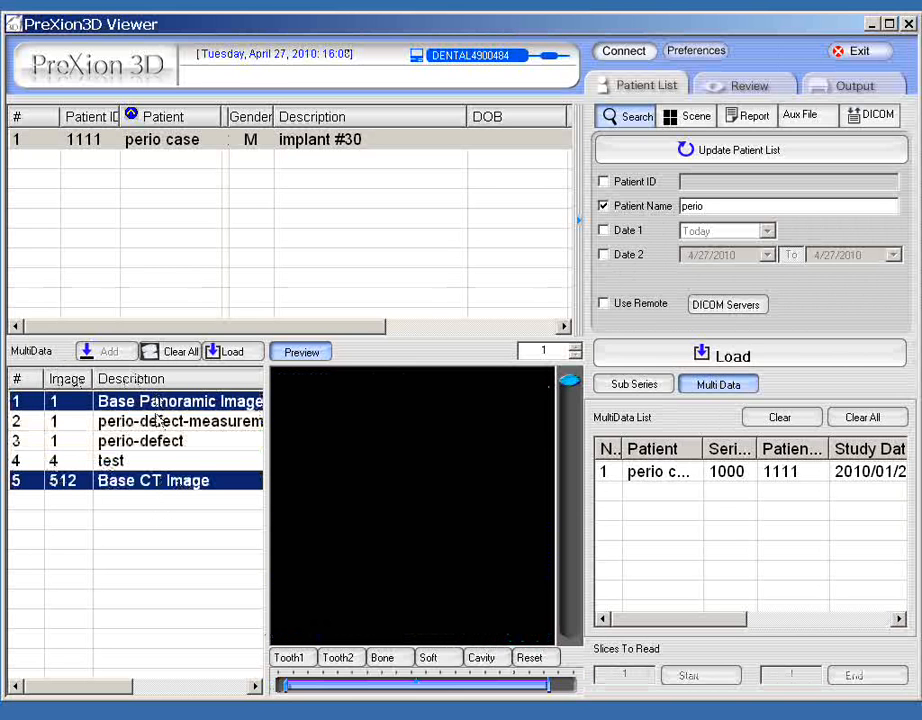
{"action": "left_click", "coordinate": [158, 421], "text": "ctrl"}
{"action": "left_click", "coordinate": [152, 444], "text": "ctrl"}
{"action": "left_click", "coordinate": [145, 461], "text": "ctrl"}
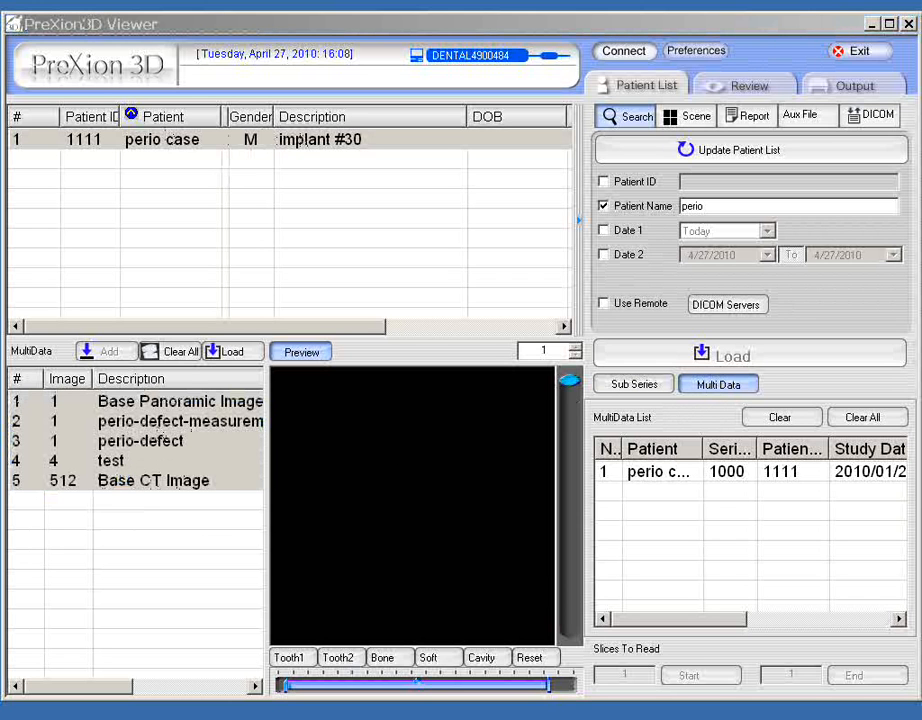
{"action": "right_click", "coordinate": [185, 424]}
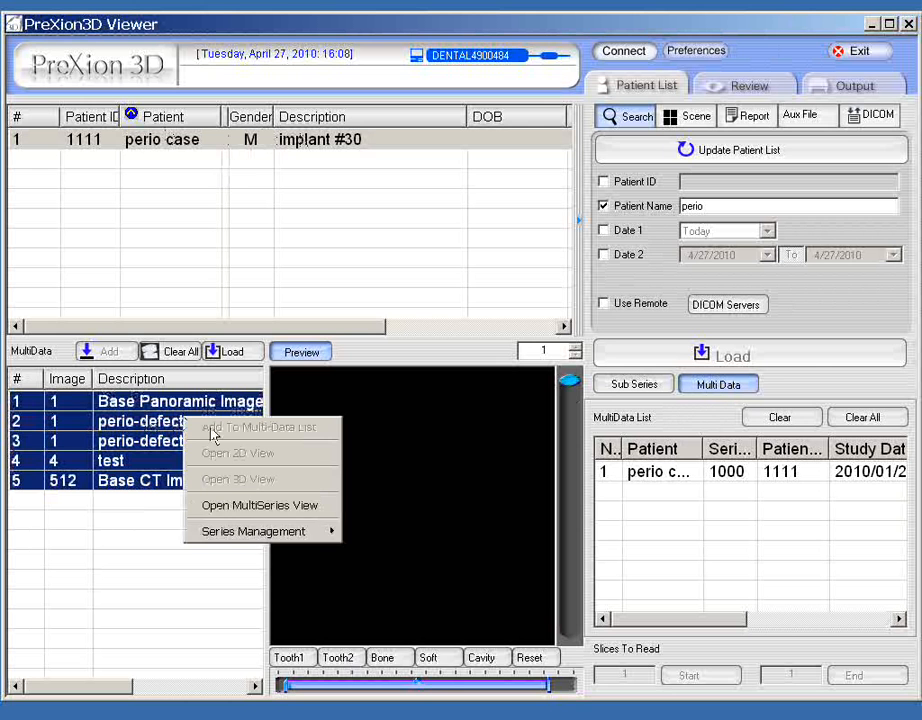
{"action": "mouse_move", "coordinate": [259, 532]}
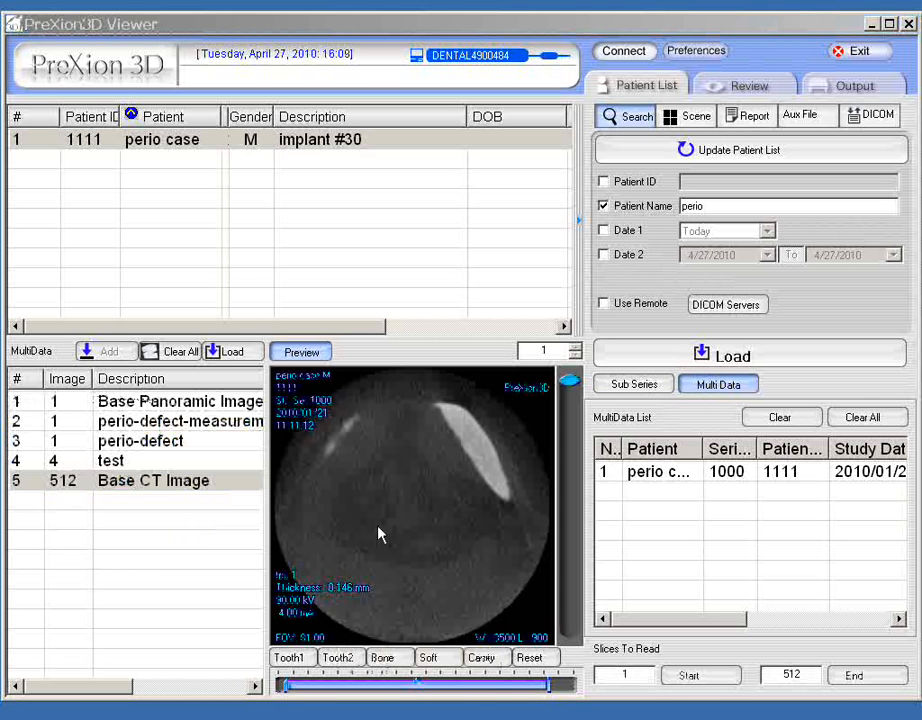
- Preview the perio-defect image set and its measurement set, and load the perio-defect scene from the case's saved scenes
{"action": "left_click", "coordinate": [199, 443]}
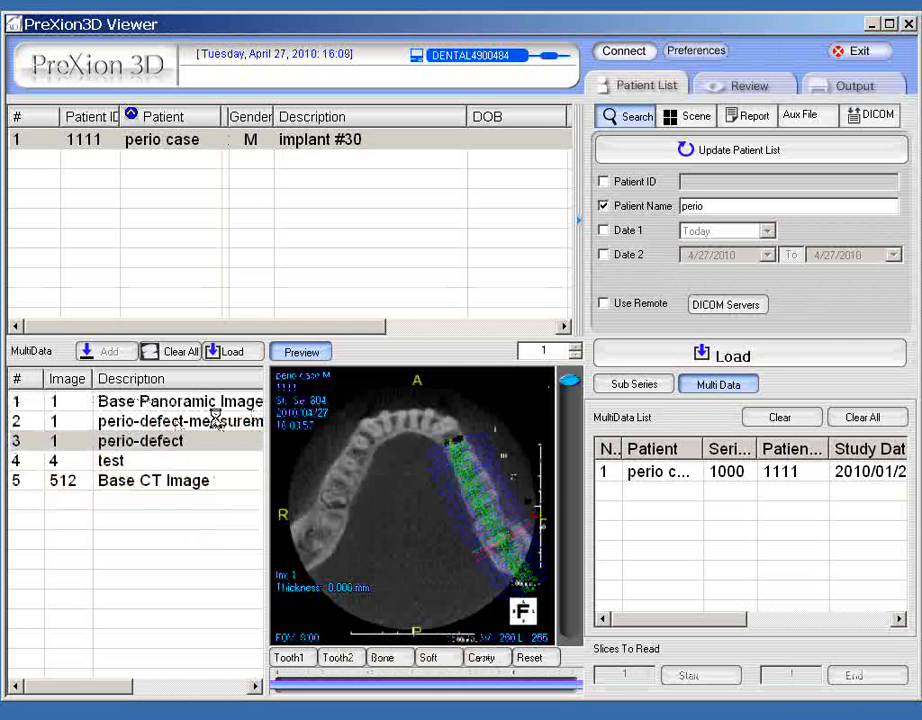
{"action": "left_click", "coordinate": [202, 424]}
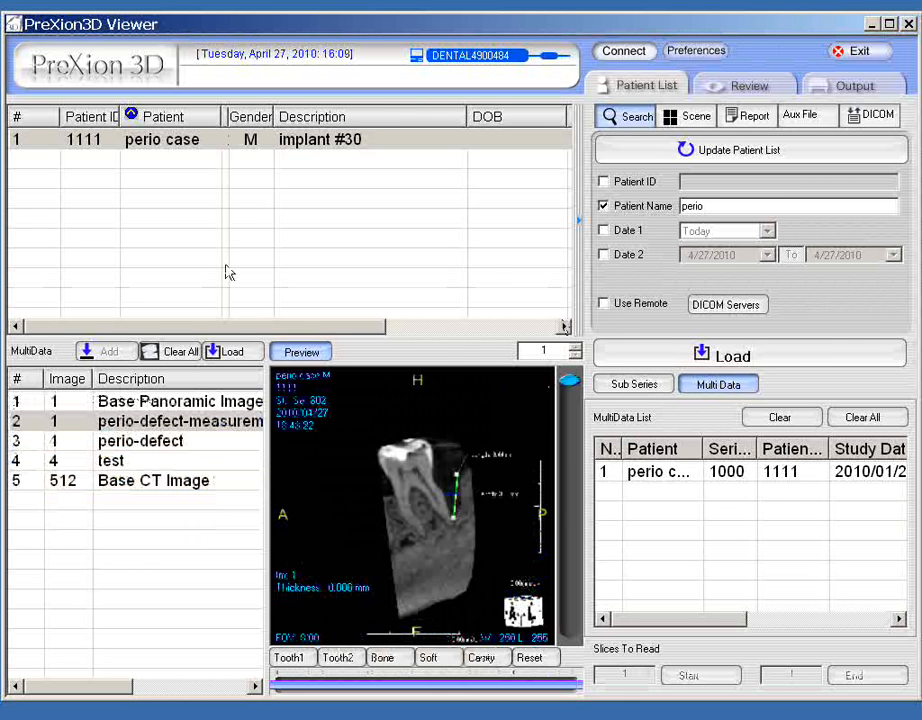
{"action": "left_click", "coordinate": [705, 121]}
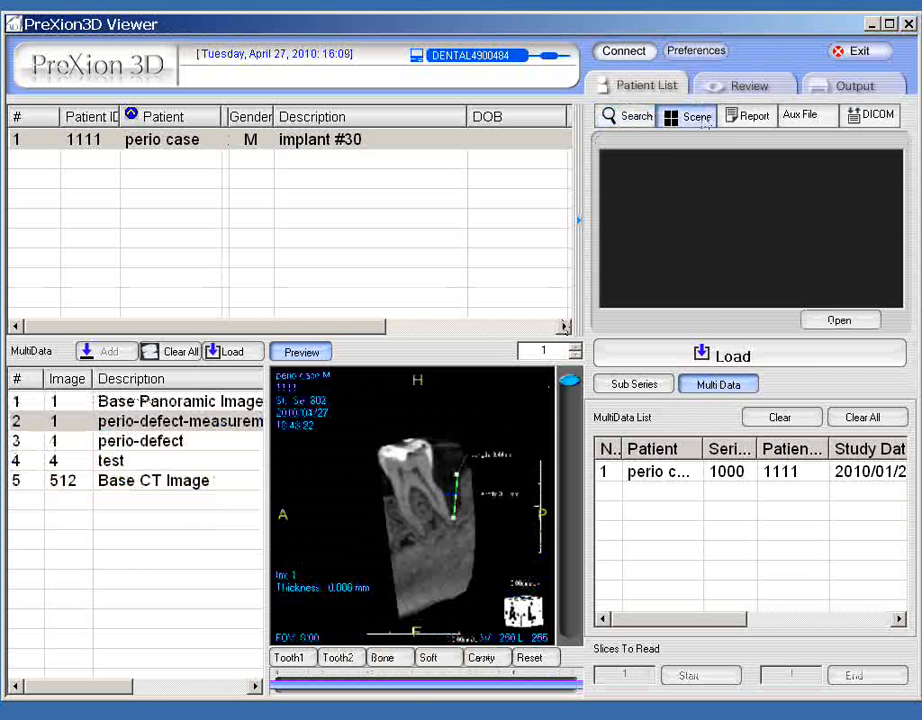
{"action": "left_click", "coordinate": [705, 119]}
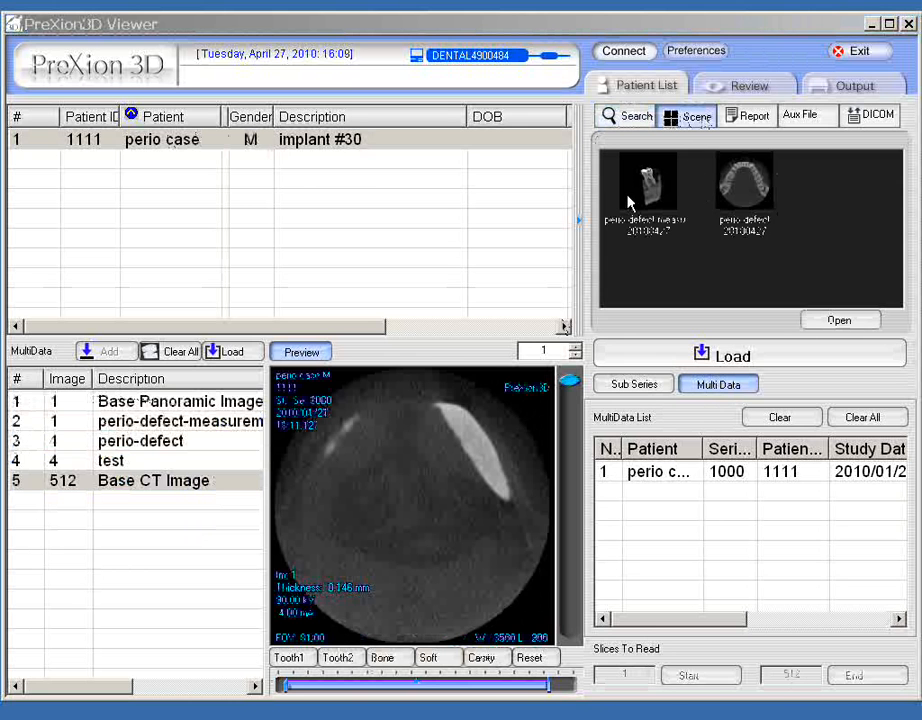
{"action": "left_click", "coordinate": [742, 196]}
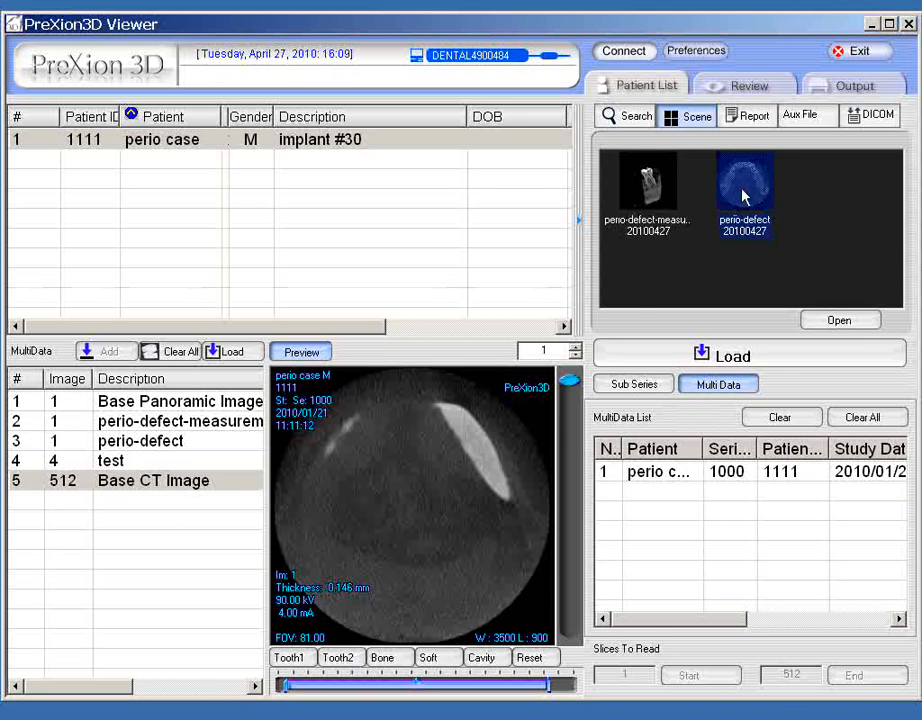
{"action": "double_click", "coordinate": [742, 196]}
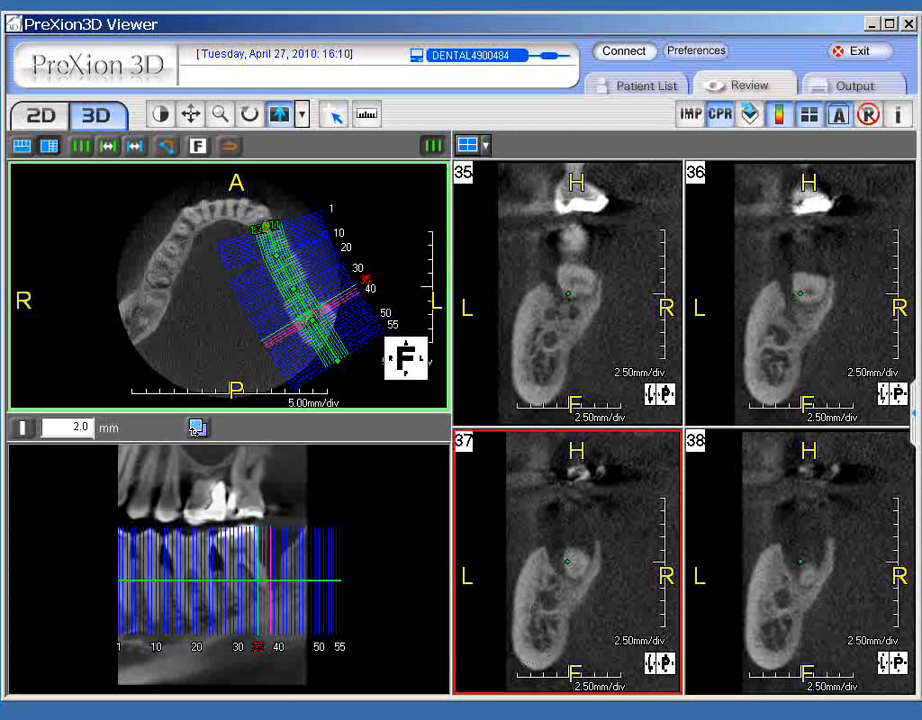
- Activate cross-section 35 and return to the patient list, quitting the viewer without saving the planning data
{"action": "left_click", "coordinate": [665, 210]}
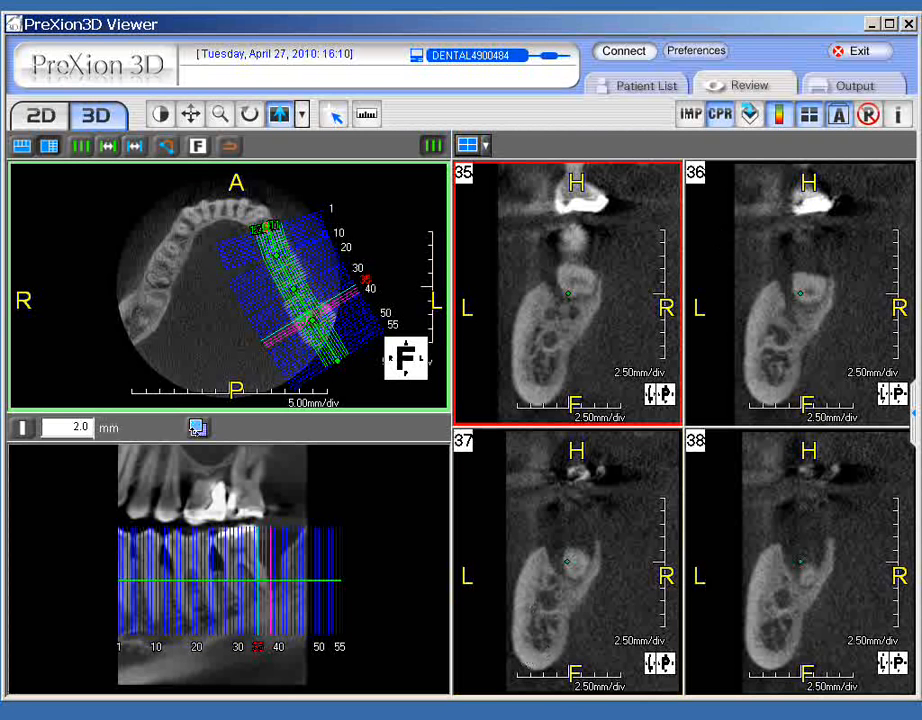
{"action": "left_click", "coordinate": [635, 93]}
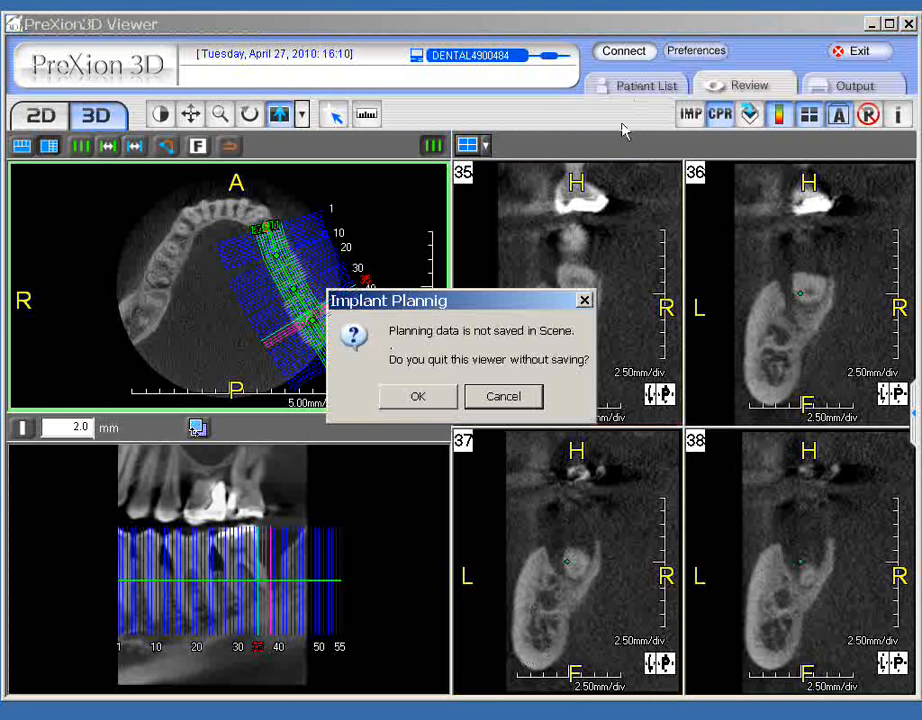
{"action": "left_click", "coordinate": [499, 403]}
{"action": "left_click", "coordinate": [677, 92]}
{"action": "key", "text": "Return"}
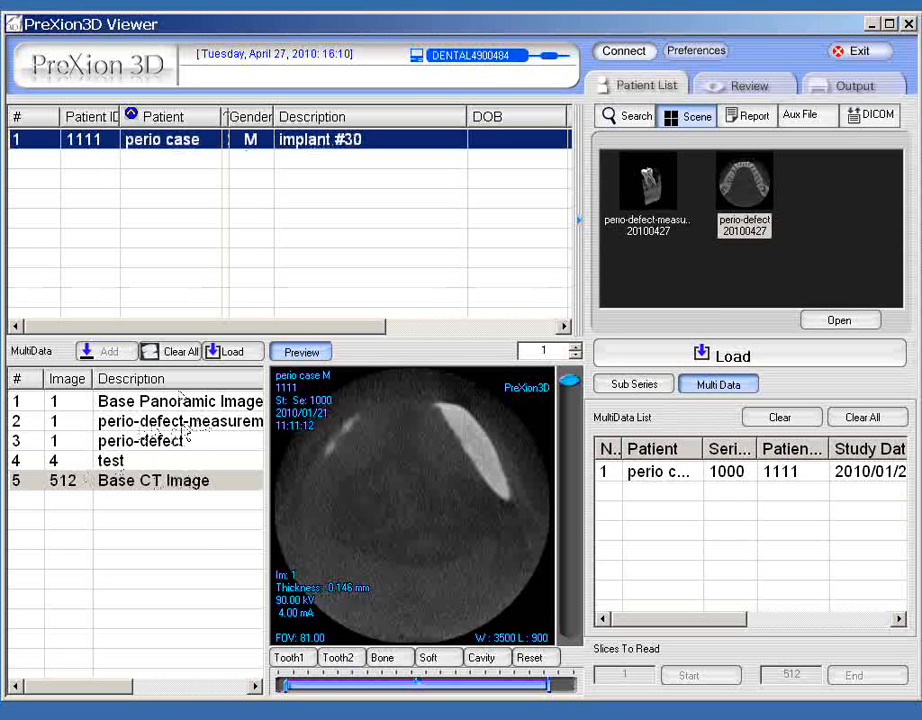
- Preview the perio-defect image set and the perio-defect measurement set in the case's image list
{"action": "left_click", "coordinate": [153, 443]}
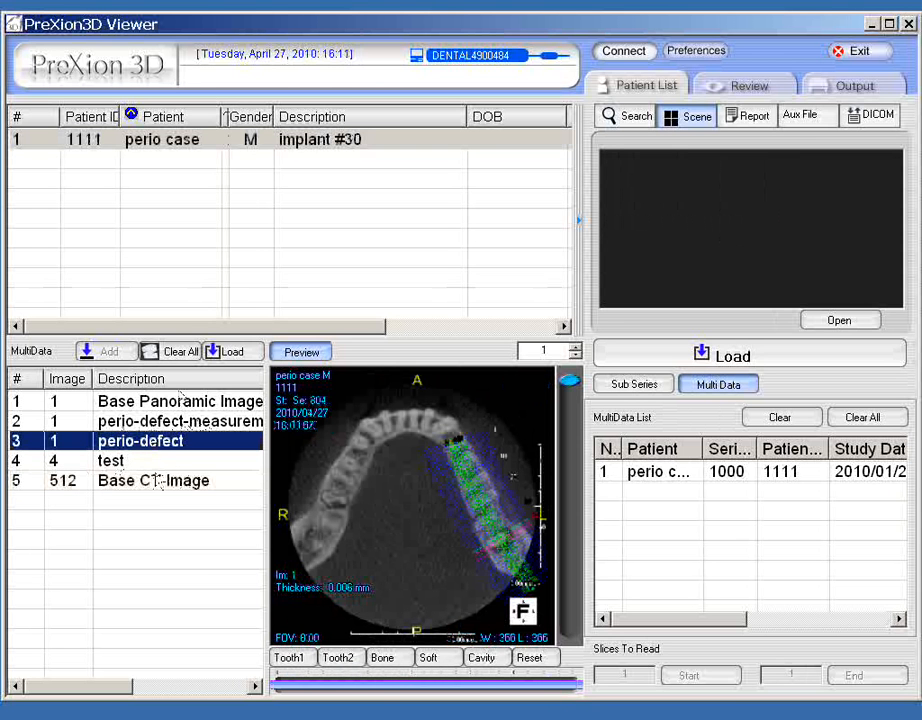
{"action": "left_click", "coordinate": [172, 426]}
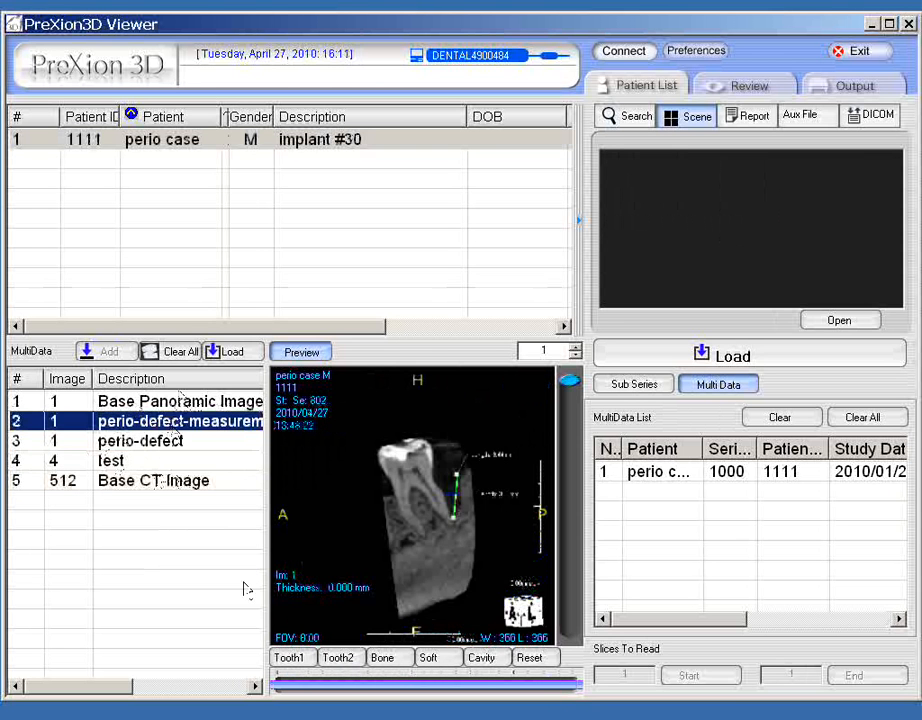
{"action": "left_click", "coordinate": [158, 348]}
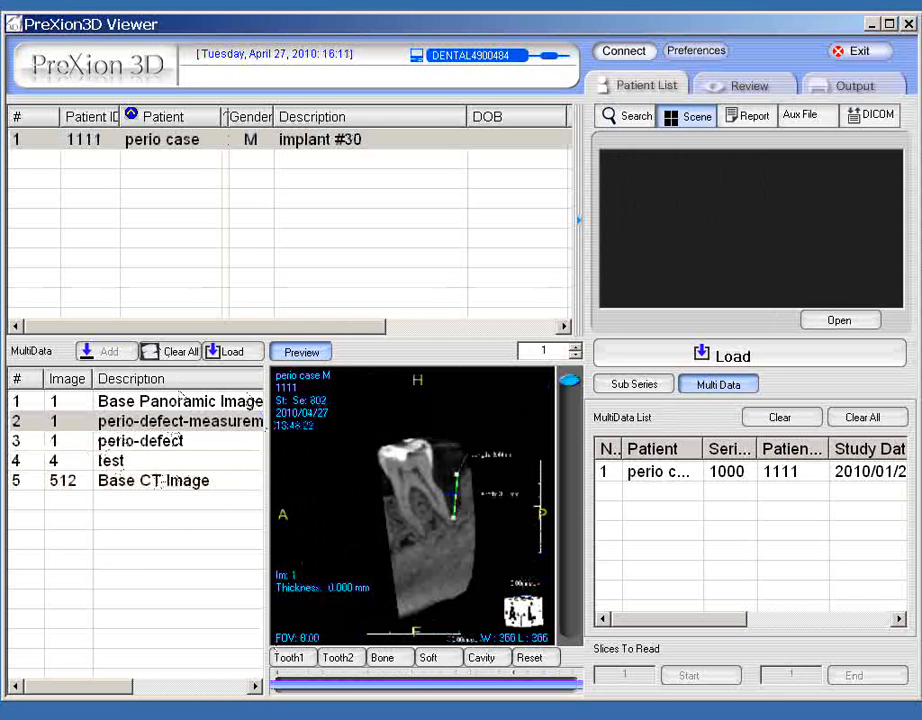